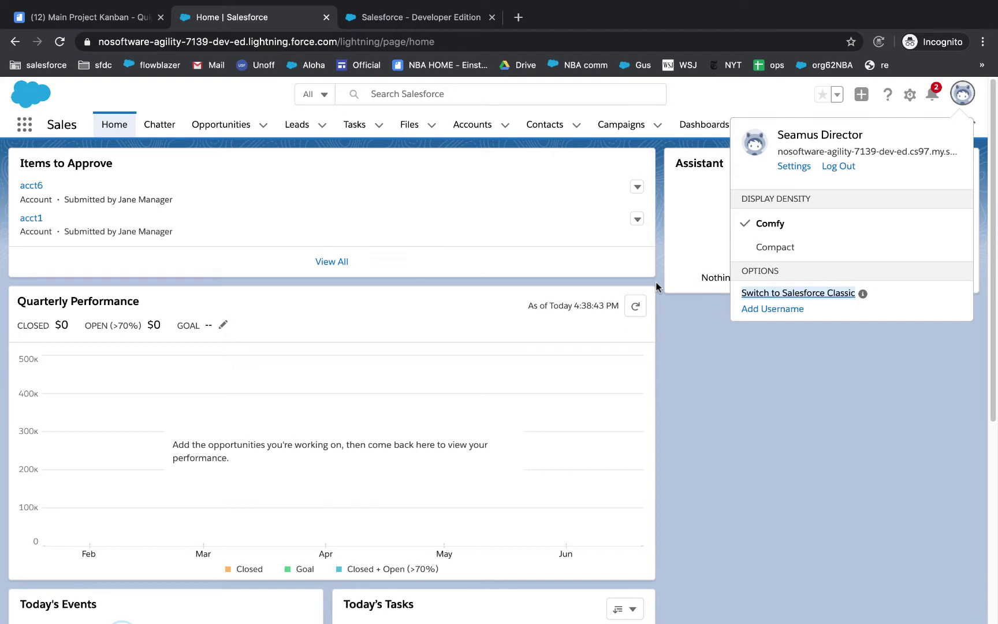
# - Compare the Items to Approve lists on the Lightning and Salesforce Classic home pages, including the acct6 row actions
pyautogui.click(637, 186)
pyautogui.click(638, 187)
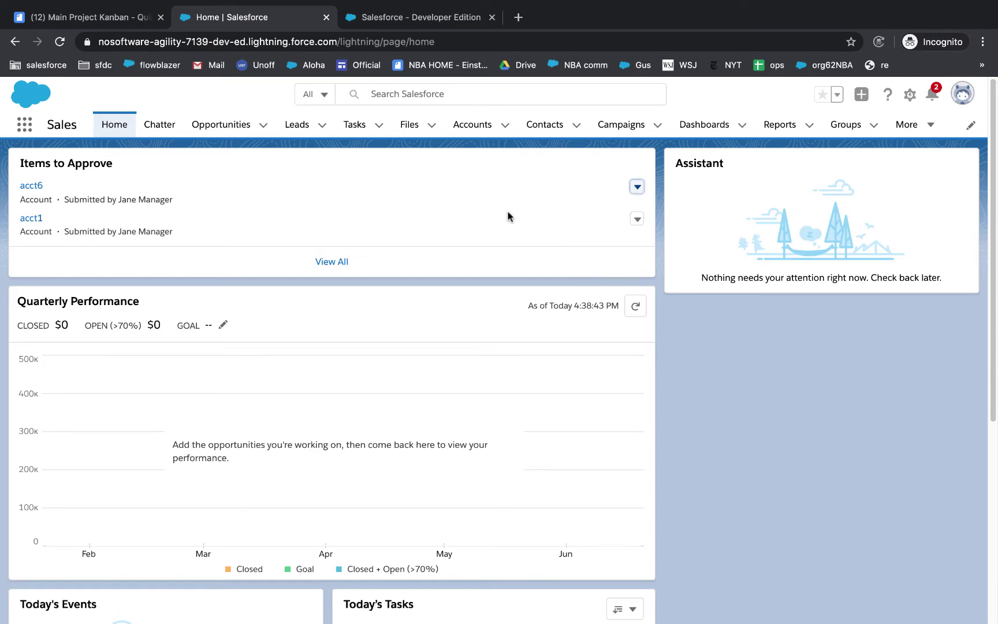
pyautogui.click(438, 19)
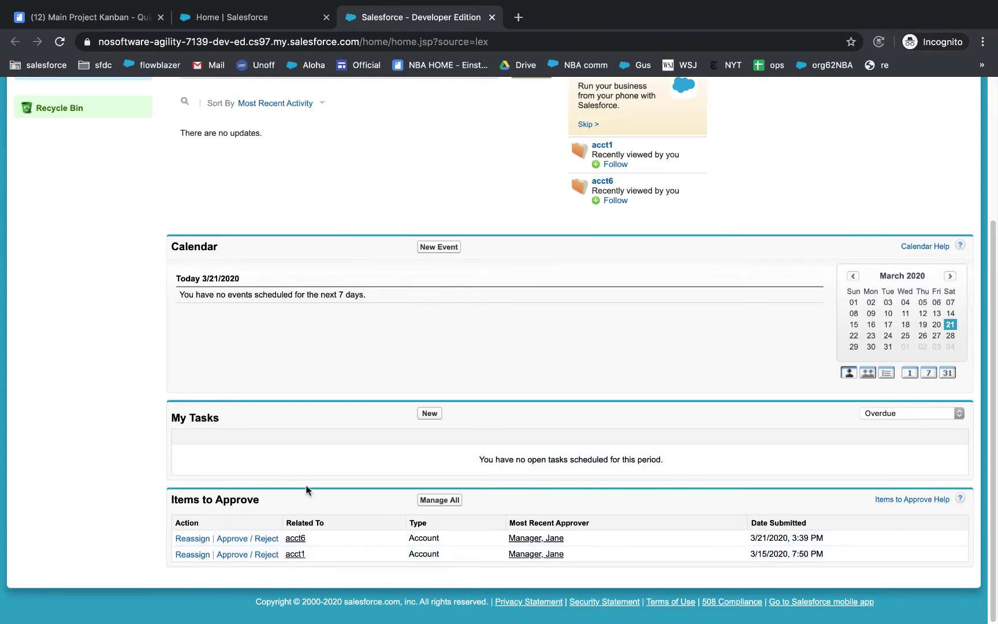
pyautogui.click(208, 23)
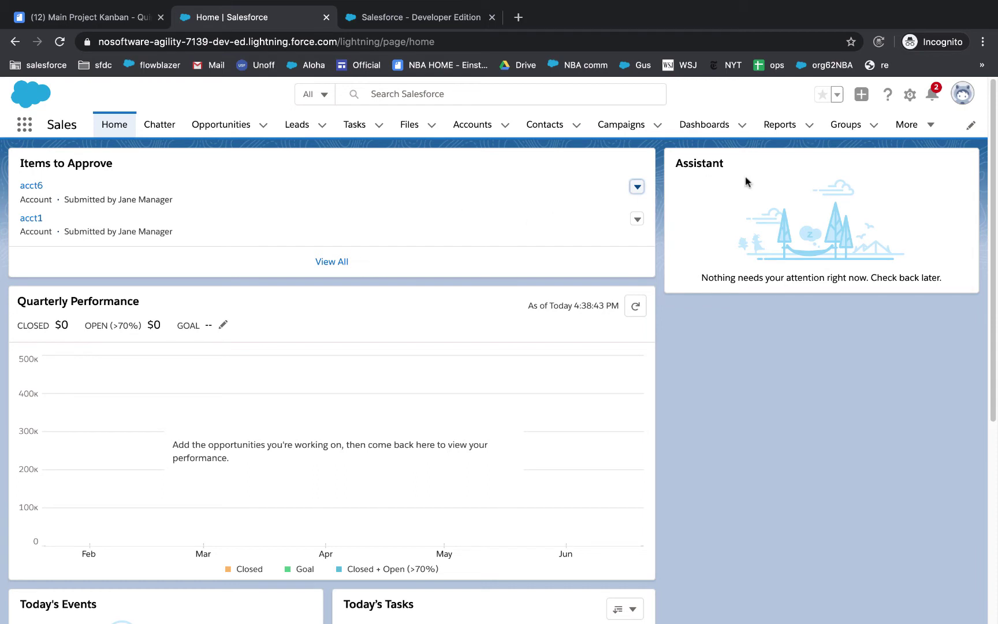
# - Open the signed-in user's profile page and view its Items to Approve list
pyautogui.click(958, 95)
pyautogui.click(841, 137)
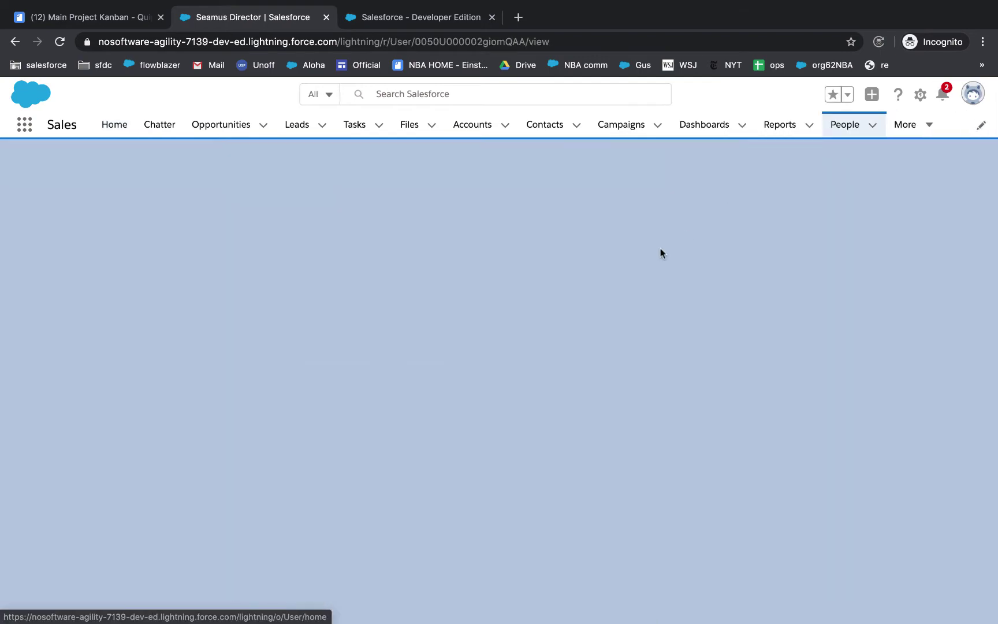
pyautogui.scroll(-4, 453, 368)
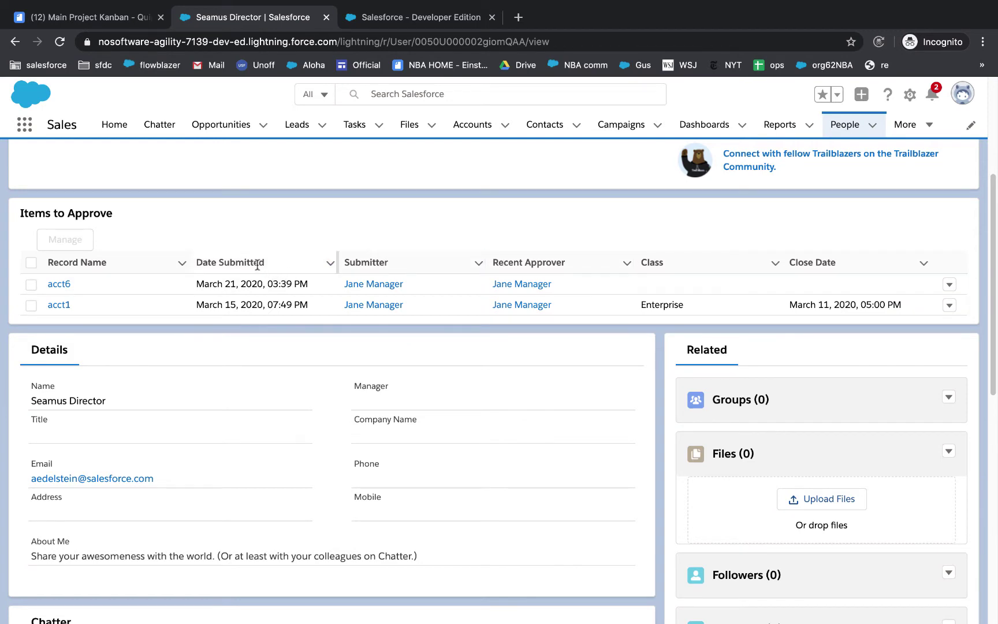
# - Select acct6 and acct1 in the Items to Approve list and open them for managing together
pyautogui.click(30, 285)
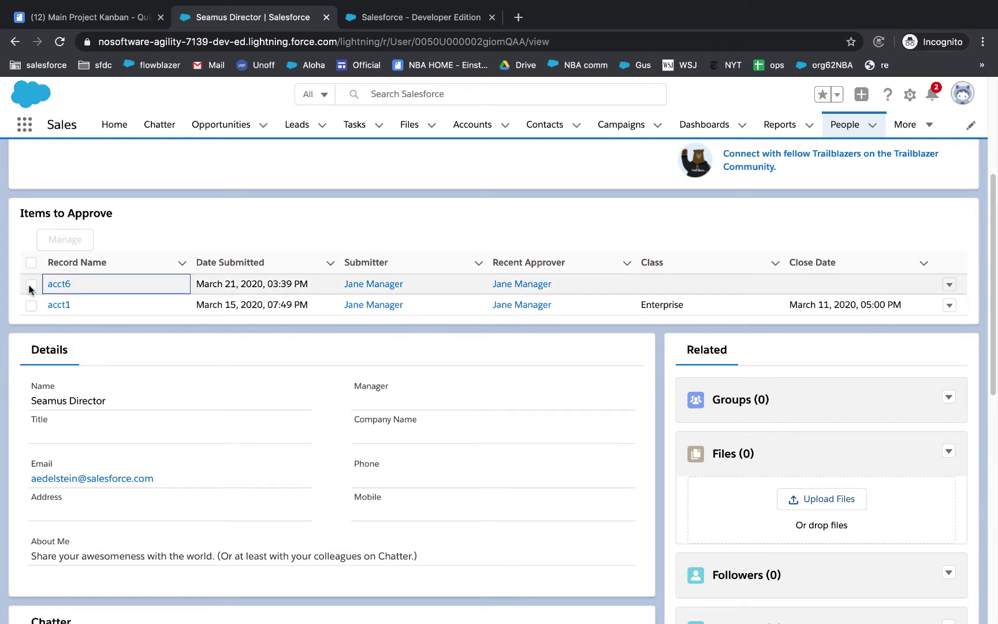
pyautogui.click(30, 284)
pyautogui.click(30, 304)
pyautogui.click(61, 239)
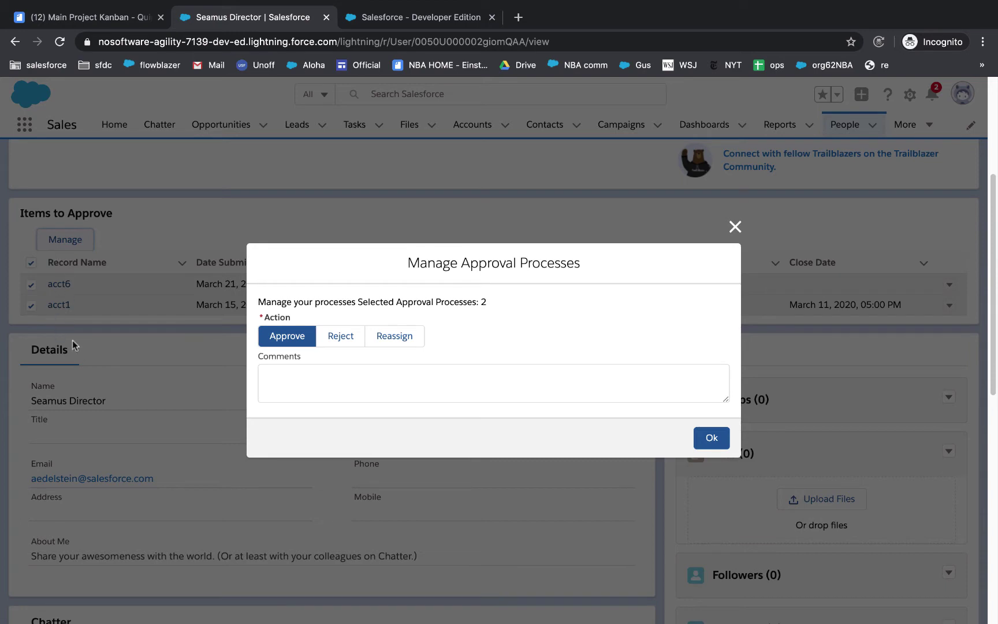
# - Review the comments, Reassign and Reject options for the two selected approvals without submitting any action
pyautogui.click(313, 382)
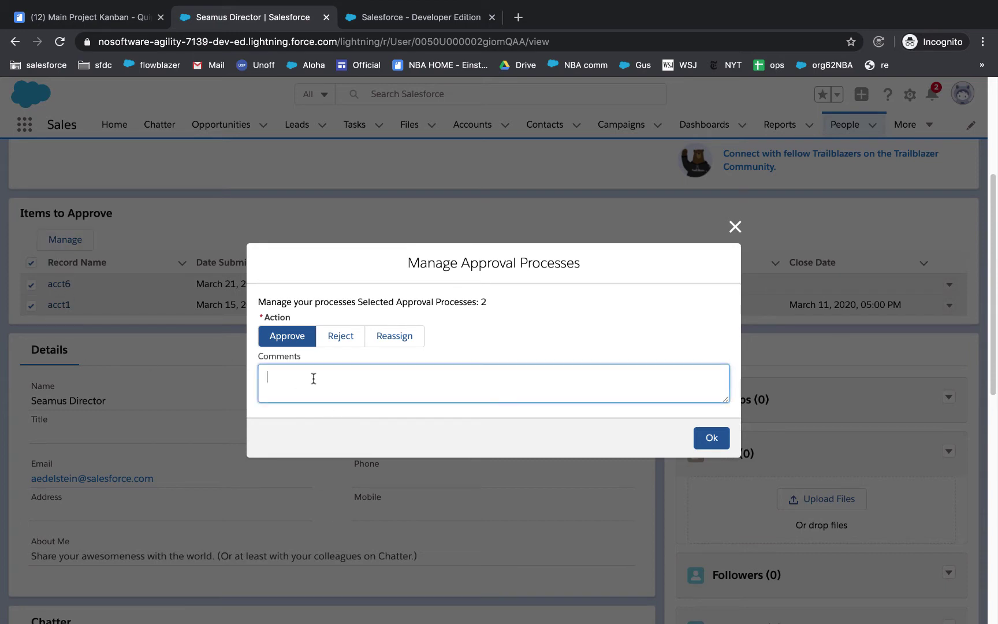
pyautogui.click(384, 330)
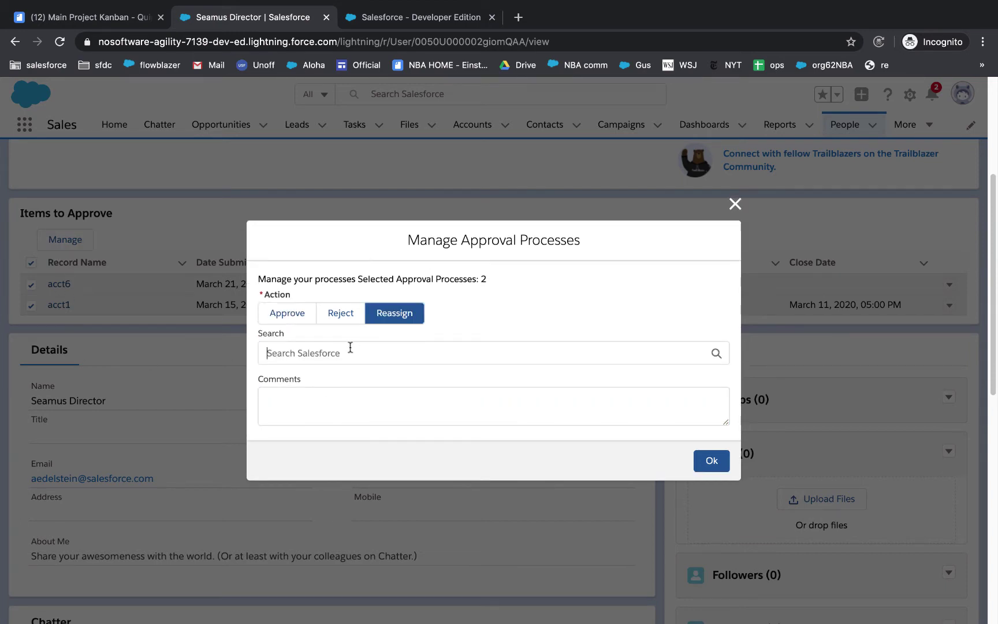
pyautogui.click(339, 324)
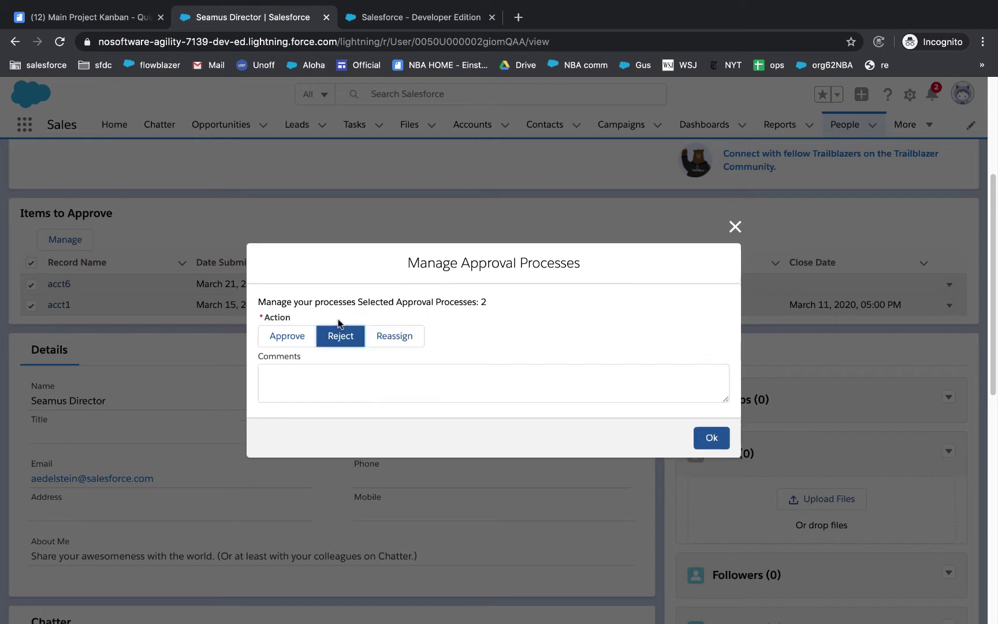
pyautogui.click(734, 226)
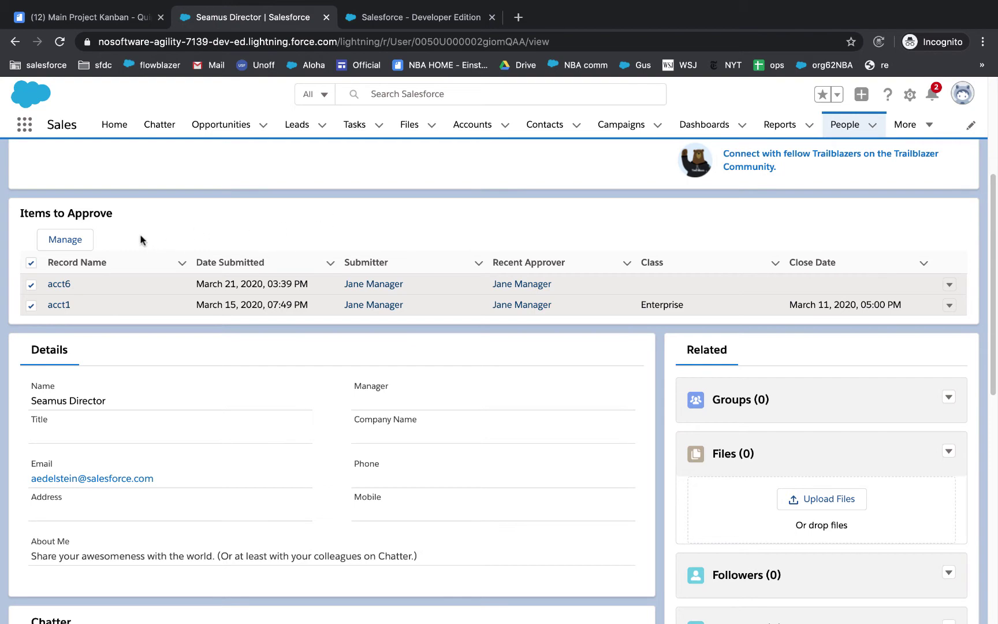
pyautogui.click(66, 239)
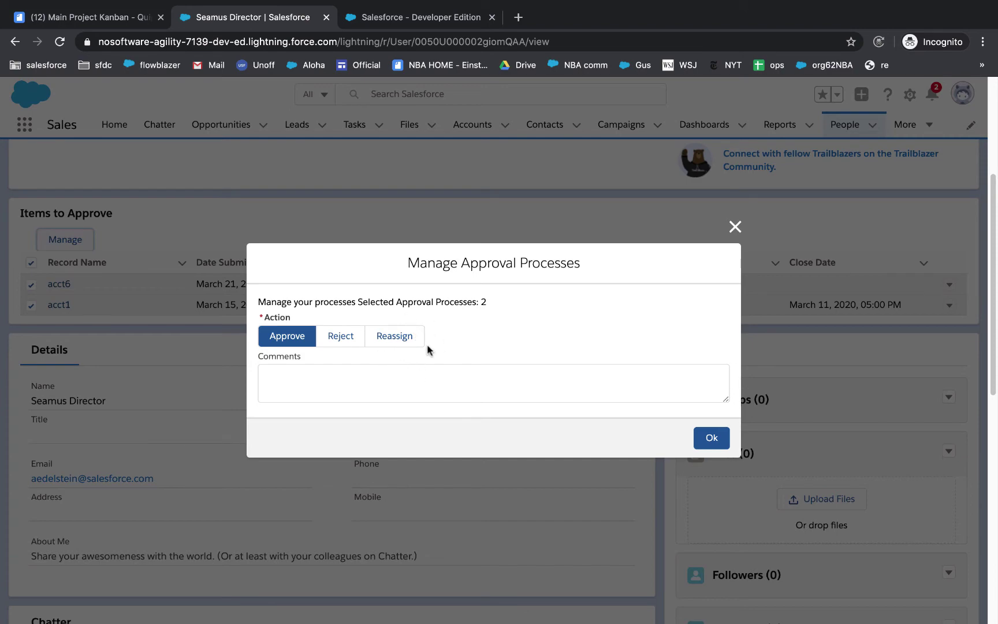
pyautogui.click(734, 228)
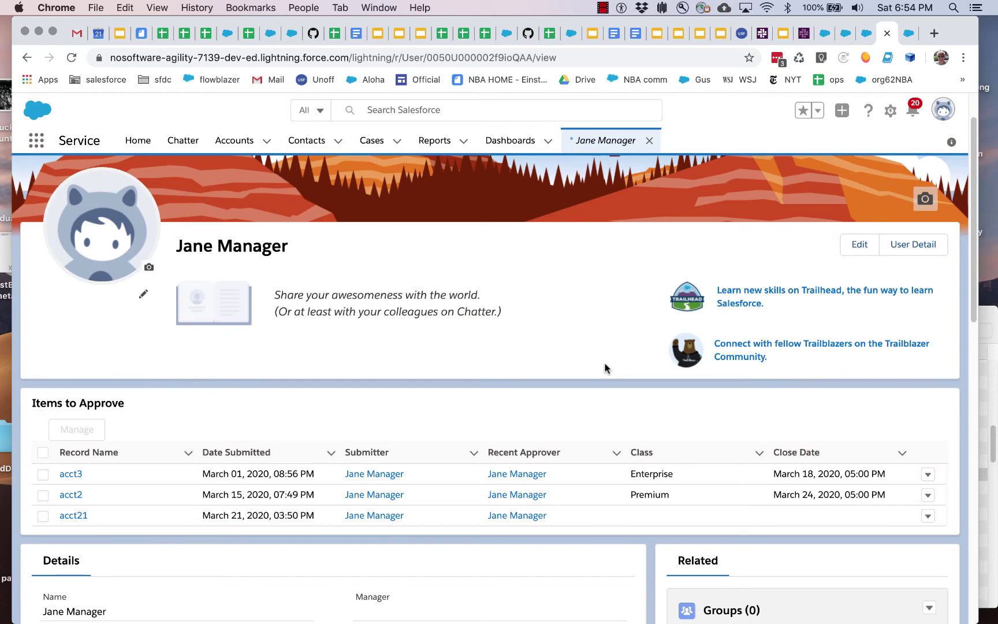
# - Open the user profile page in Lightning App Builder and inspect the settings of its Items to Approve flow component
pyautogui.click(890, 110)
pyautogui.click(814, 217)
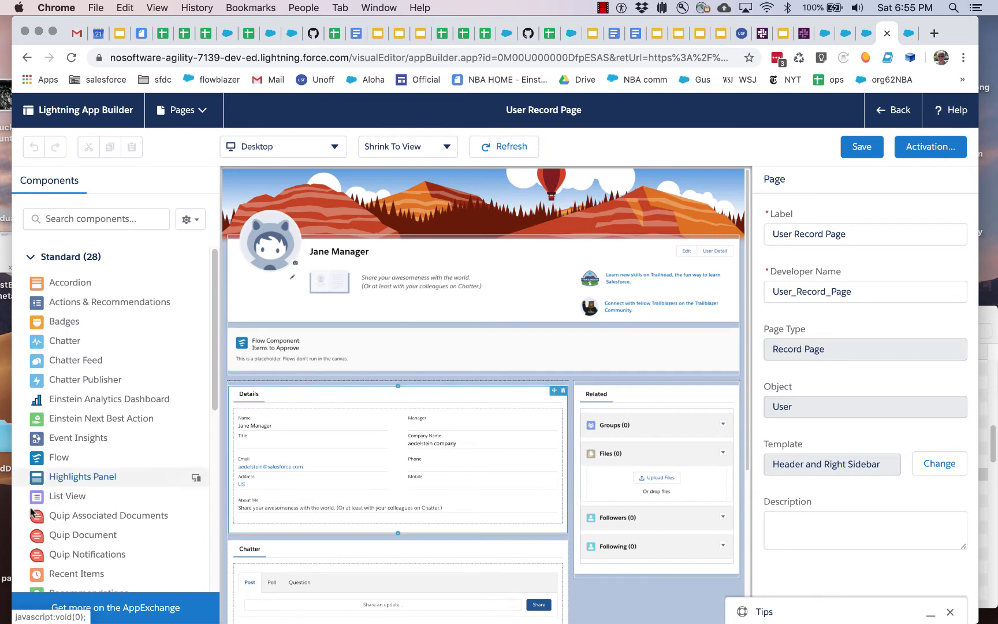
pyautogui.moveTo(53, 457); pyautogui.dragTo(84, 446)
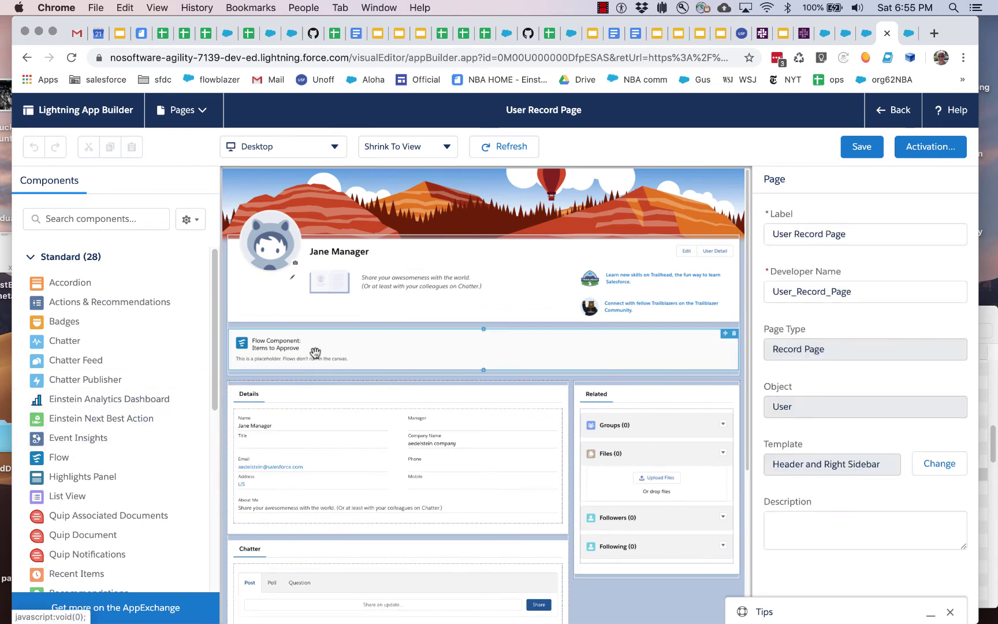
pyautogui.click(467, 358)
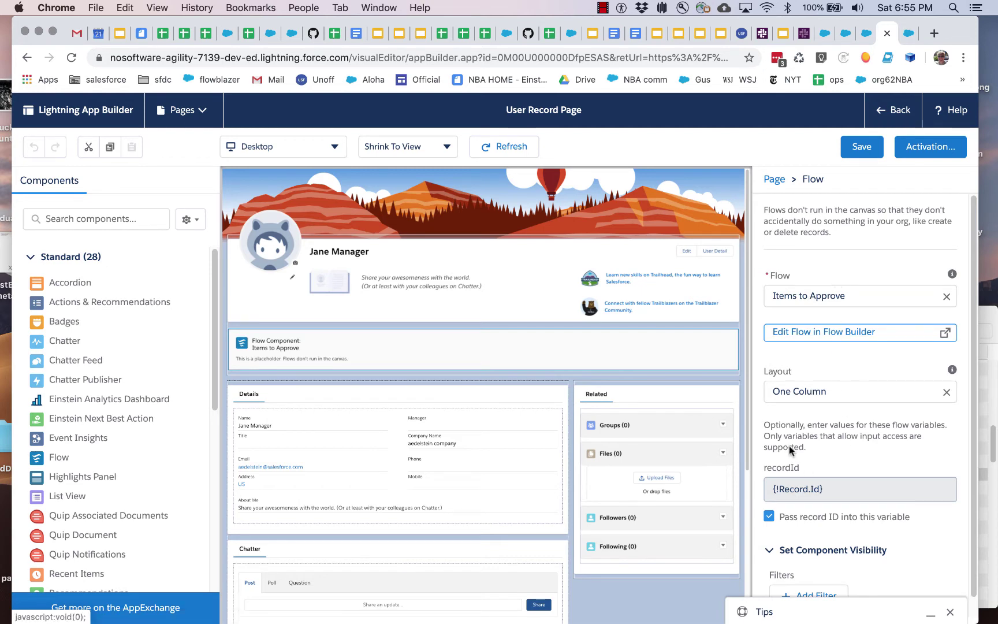
pyautogui.click(723, 505)
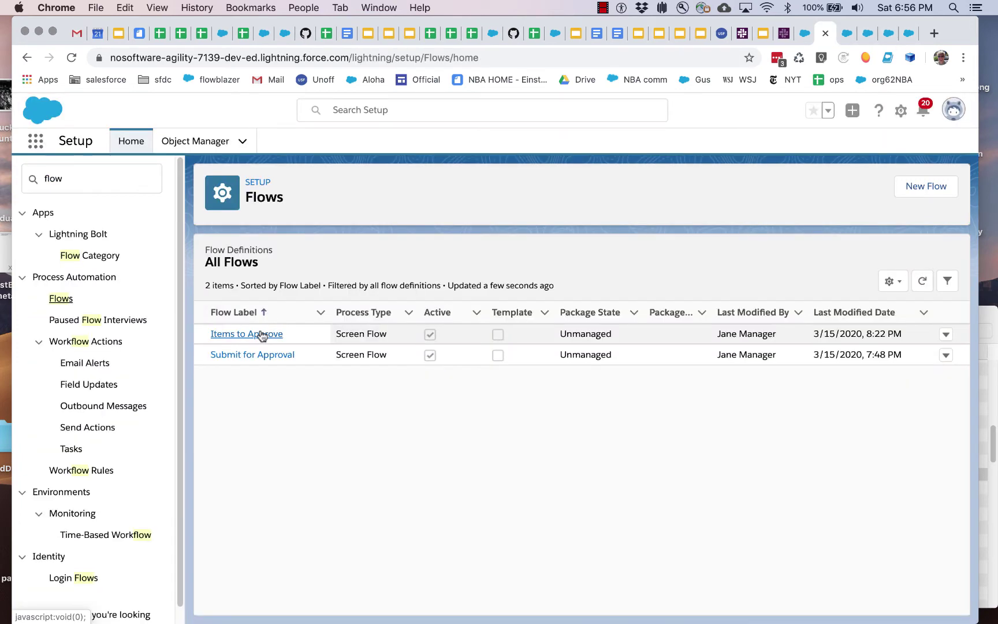
# - Open the Items to Approve flow and its Display ItemstoApprove screen, and select the Items to Approve component for editing
pyautogui.click(261, 335)
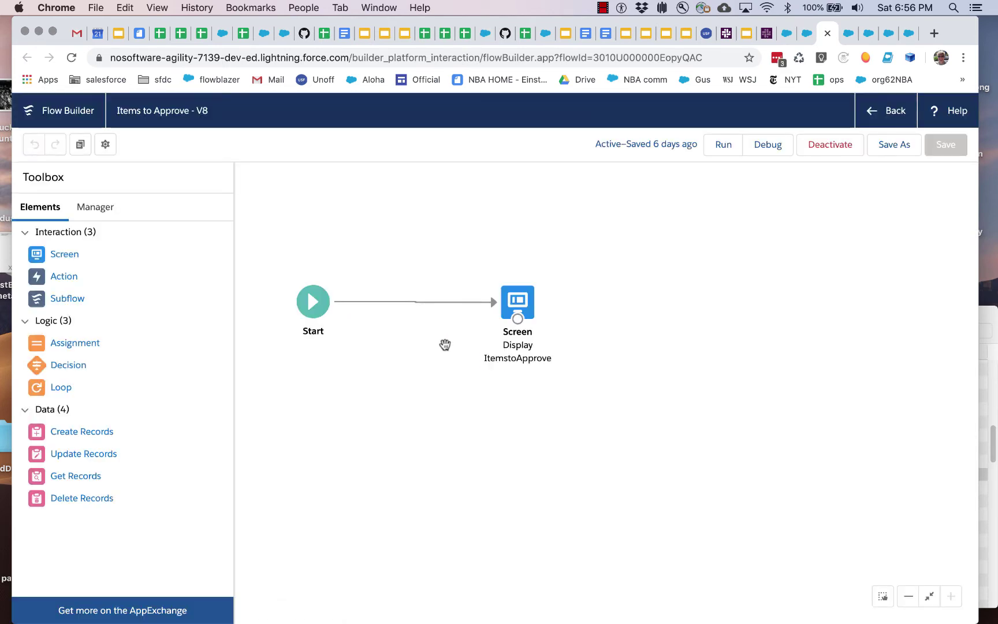
pyautogui.doubleClick(524, 306)
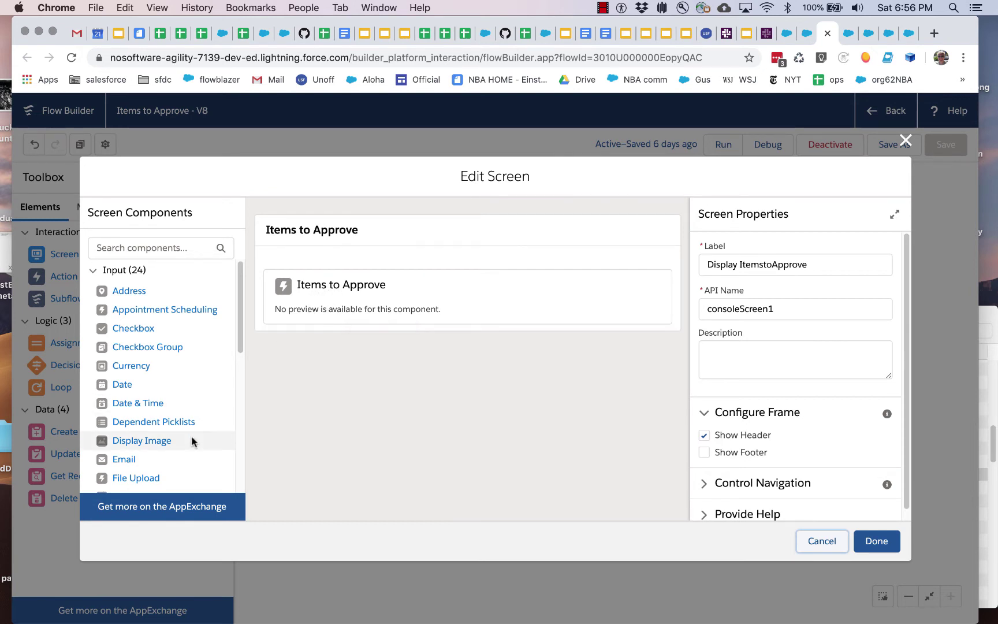
pyautogui.scroll(-6, 194, 439)
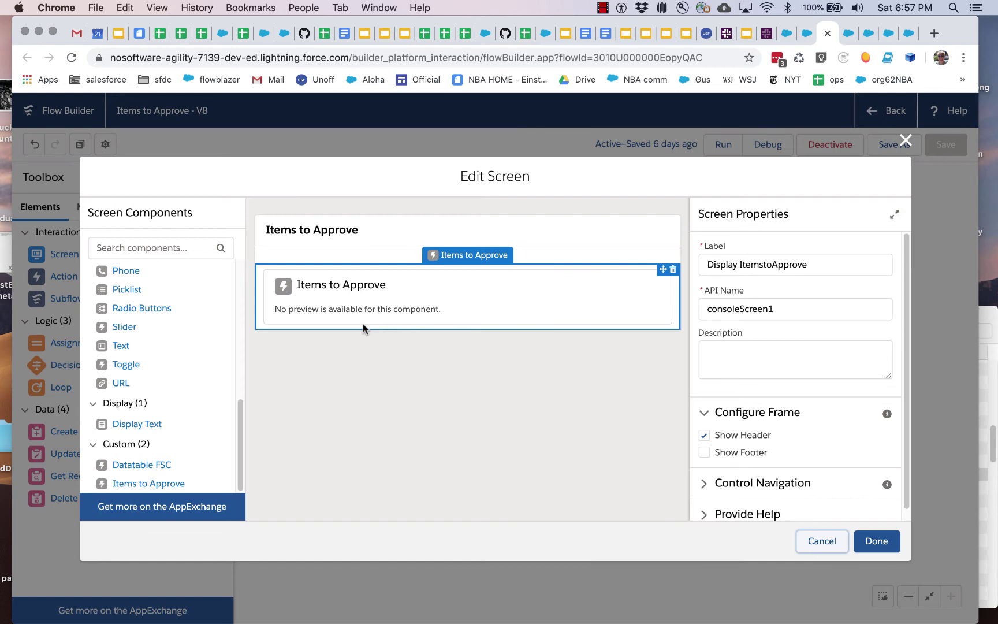
pyautogui.click(406, 309)
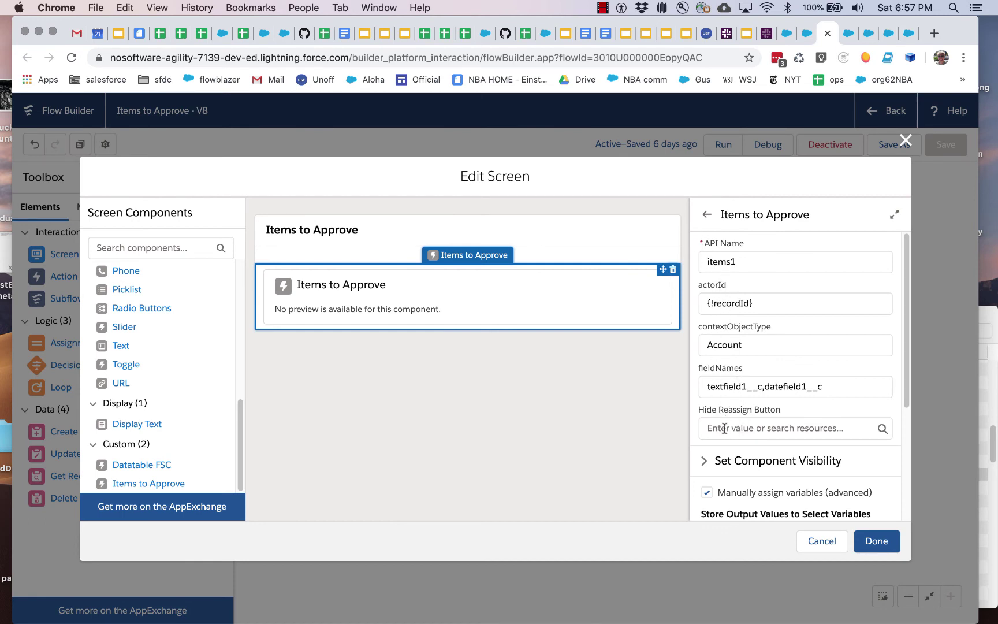
# - Examine the component's actorId, contextObjectType and fieldNames inputs
pyautogui.click(768, 300)
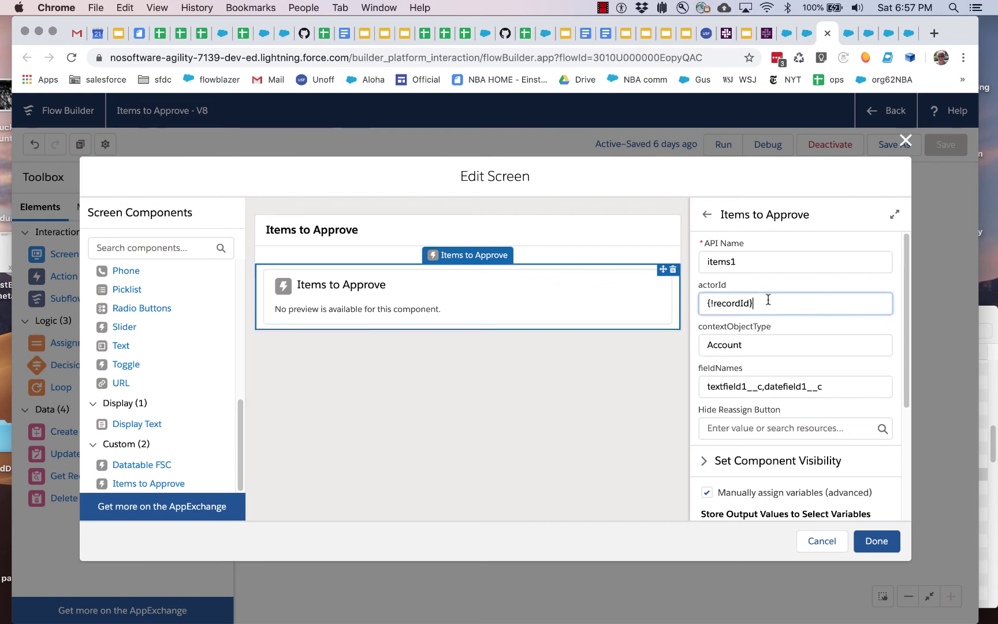
pyautogui.moveTo(768, 299); pyautogui.dragTo(693, 305)
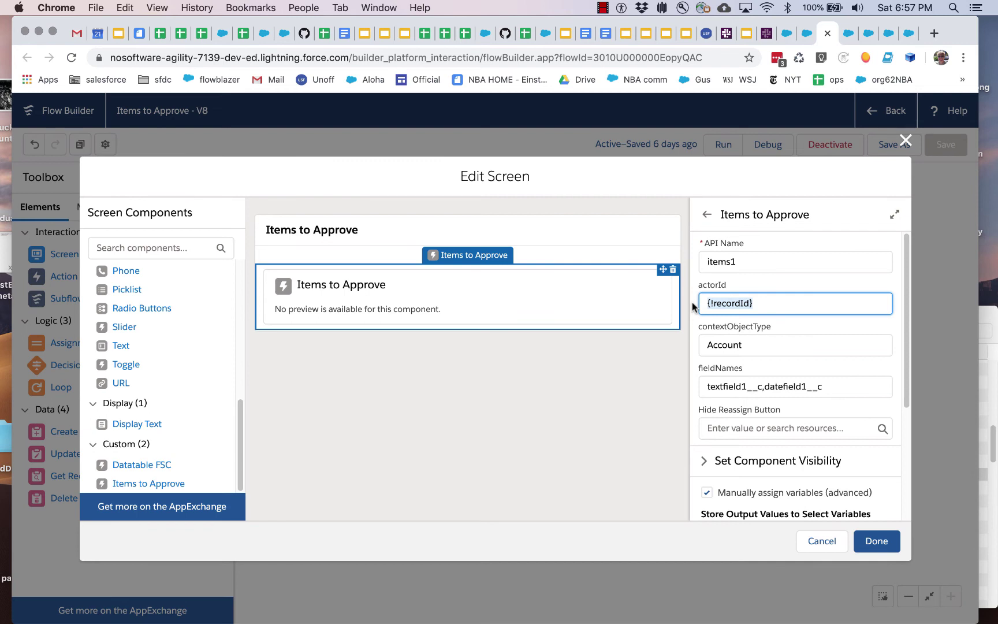
pyautogui.doubleClick(720, 345)
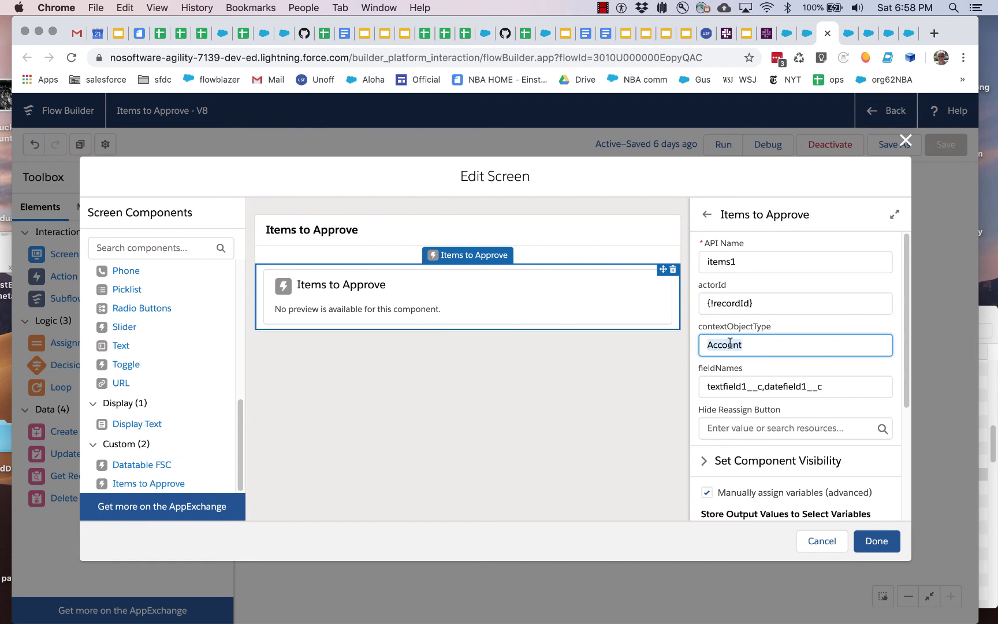
pyautogui.moveTo(825, 386); pyautogui.dragTo(705, 387)
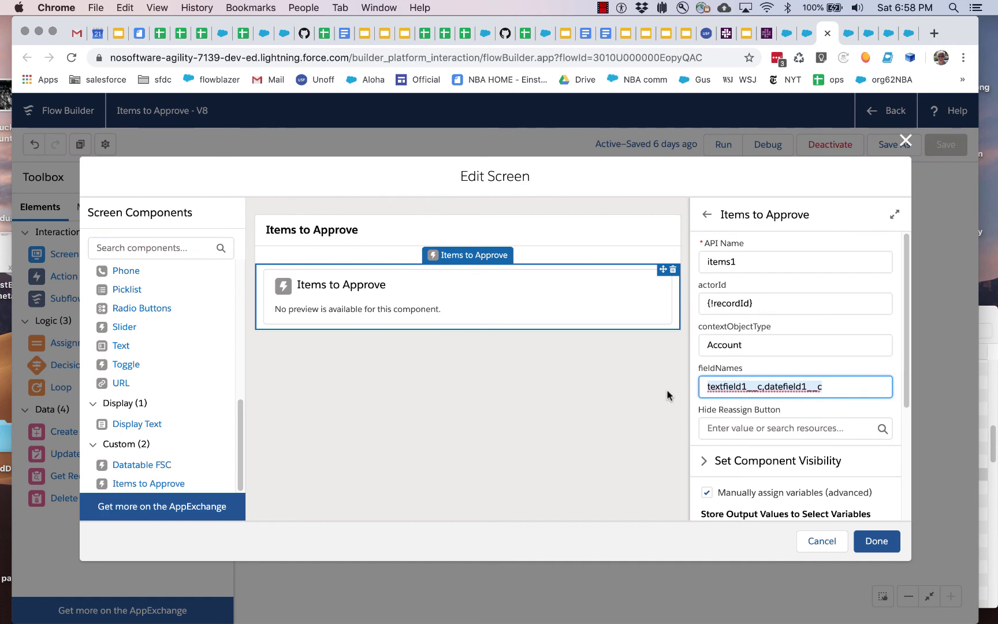
# - Clear the component's contextObjectType and enter Account in it again
pyautogui.doubleClick(734, 347)
pyautogui.press('BackSpace')
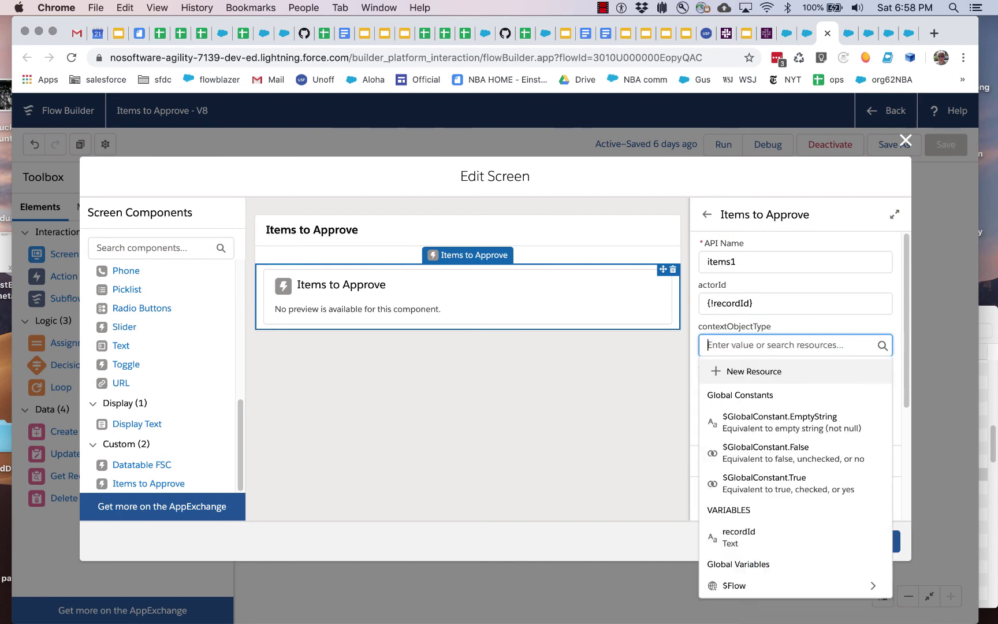
pyautogui.click(687, 363)
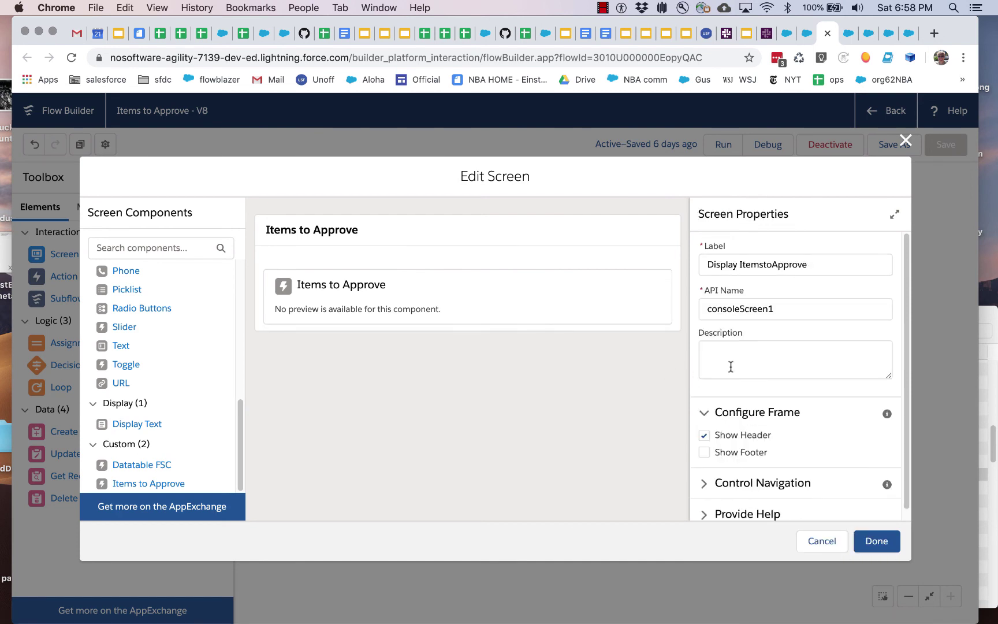
pyautogui.click(612, 299)
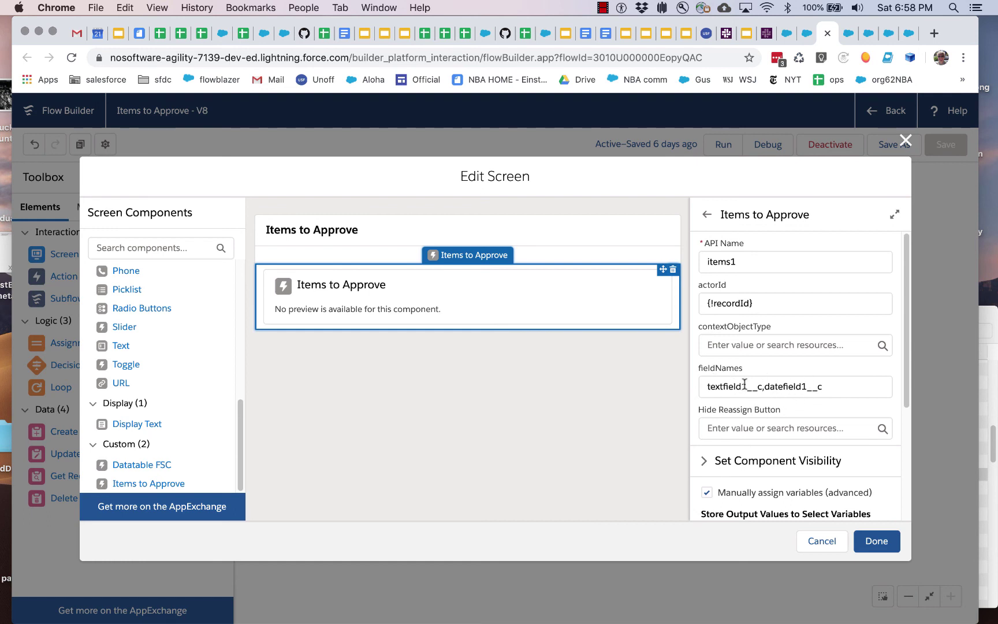
pyautogui.click(748, 346)
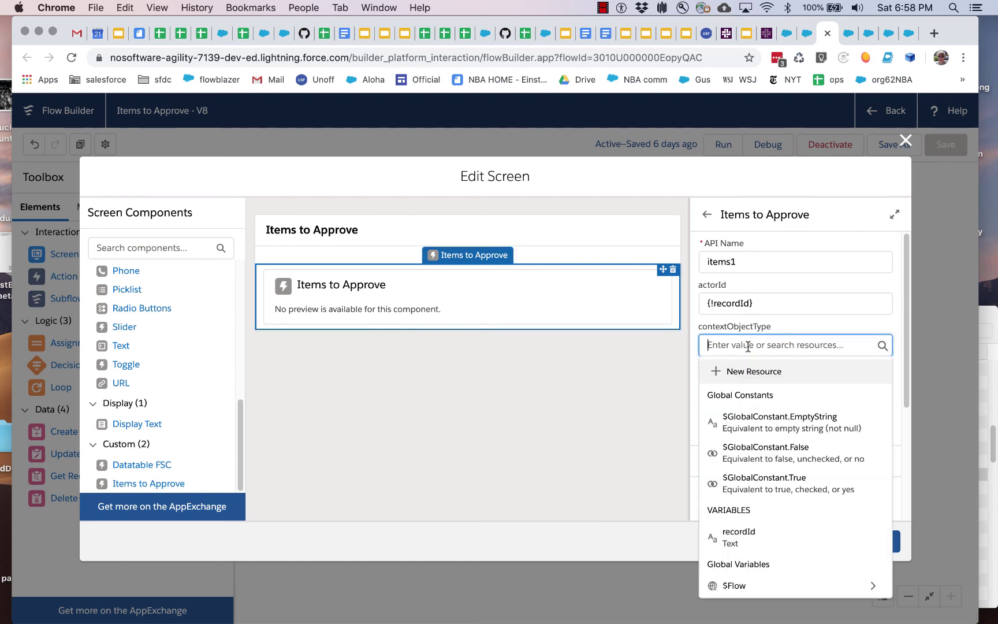
pyautogui.write('Account')
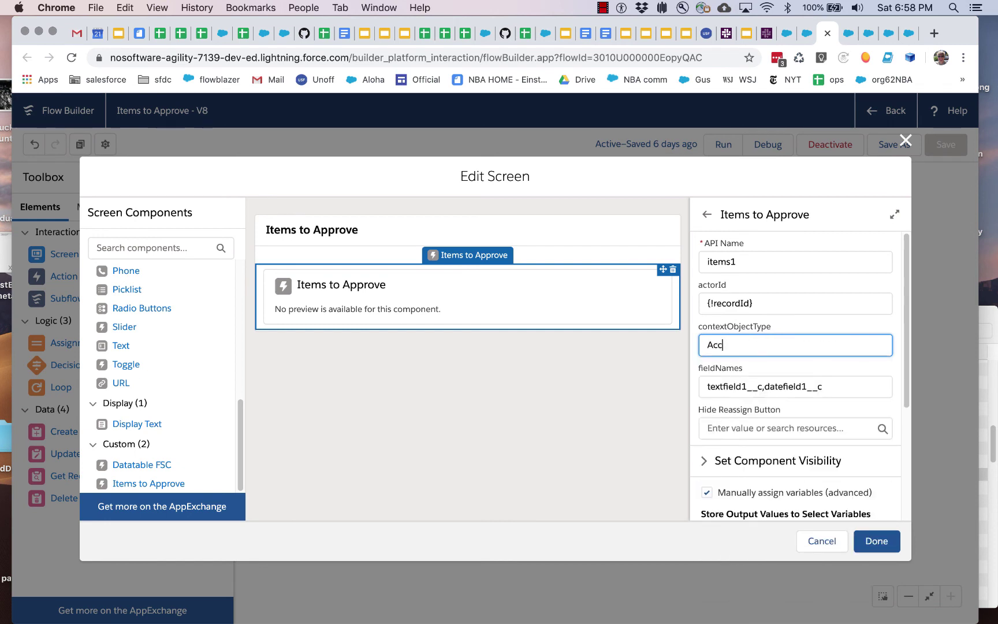
# - Set Hide Reassign Button to $GlobalConstant.True, close the screen editor and save the flow as a new version
pyautogui.click(726, 427)
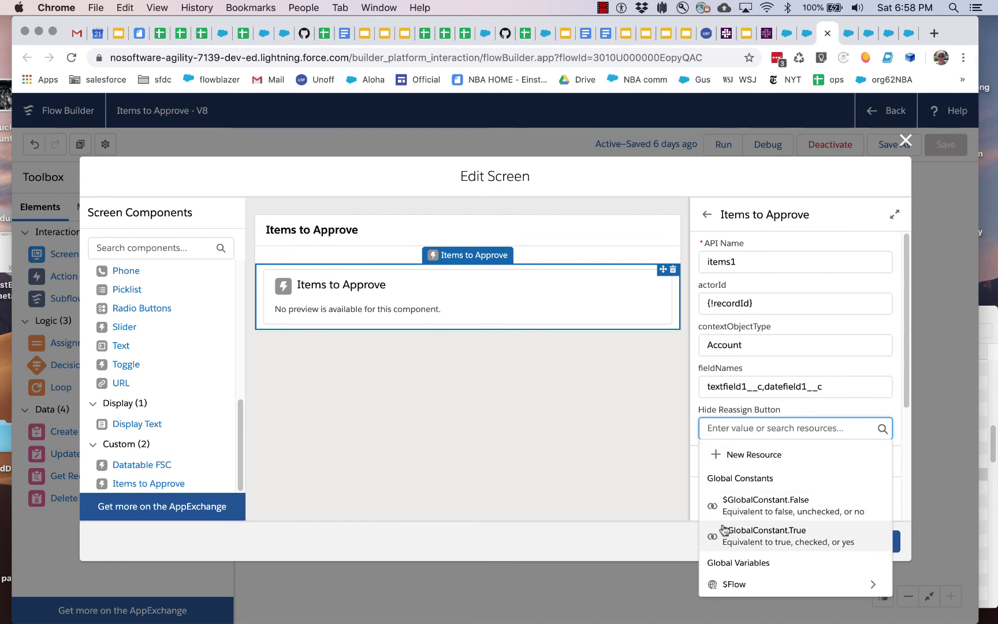
pyautogui.click(748, 539)
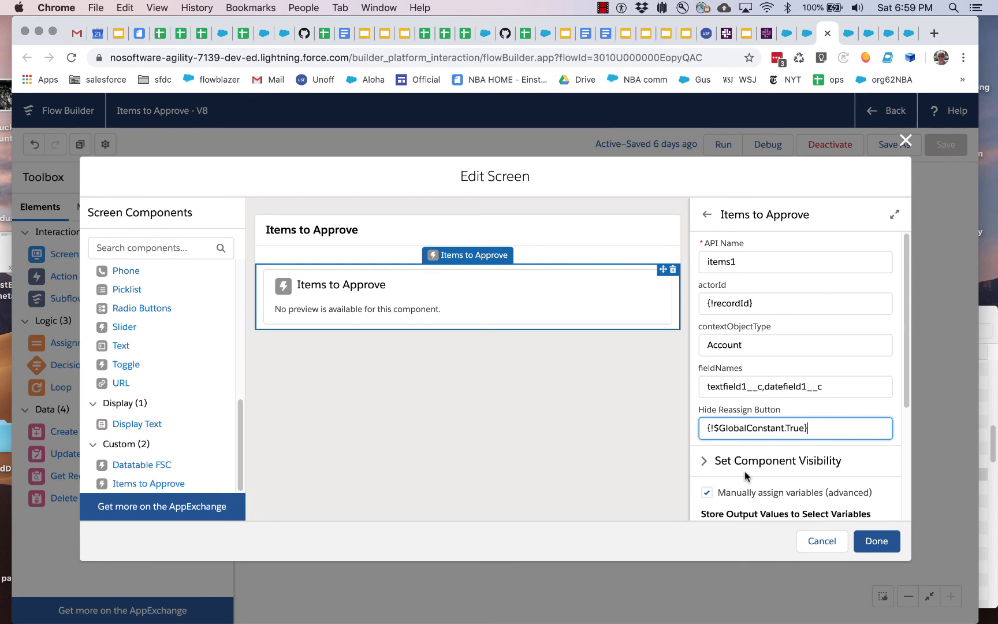
pyautogui.click(800, 537)
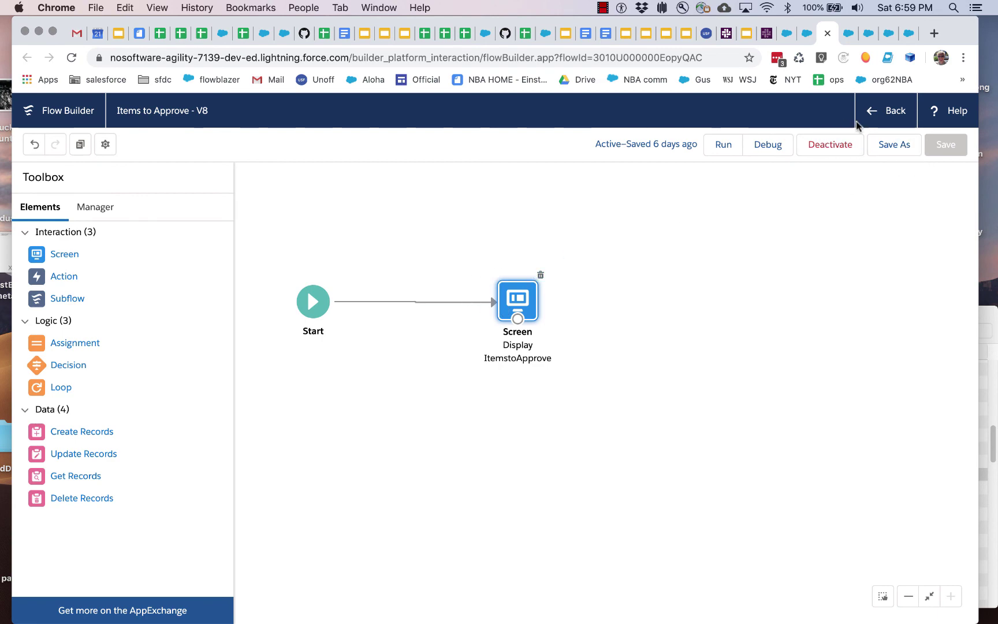
pyautogui.click(878, 148)
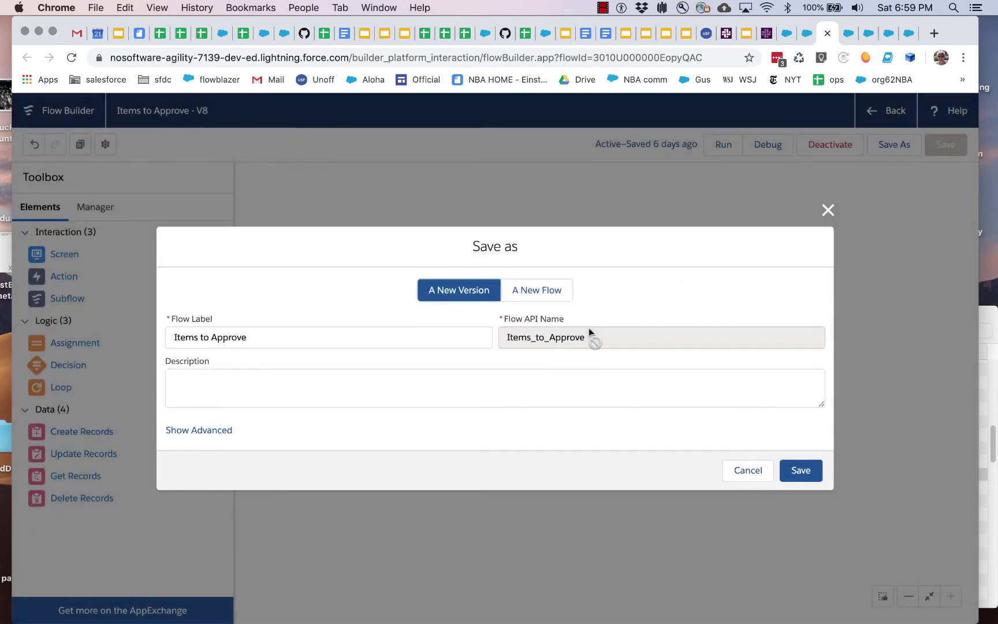
pyautogui.click(798, 466)
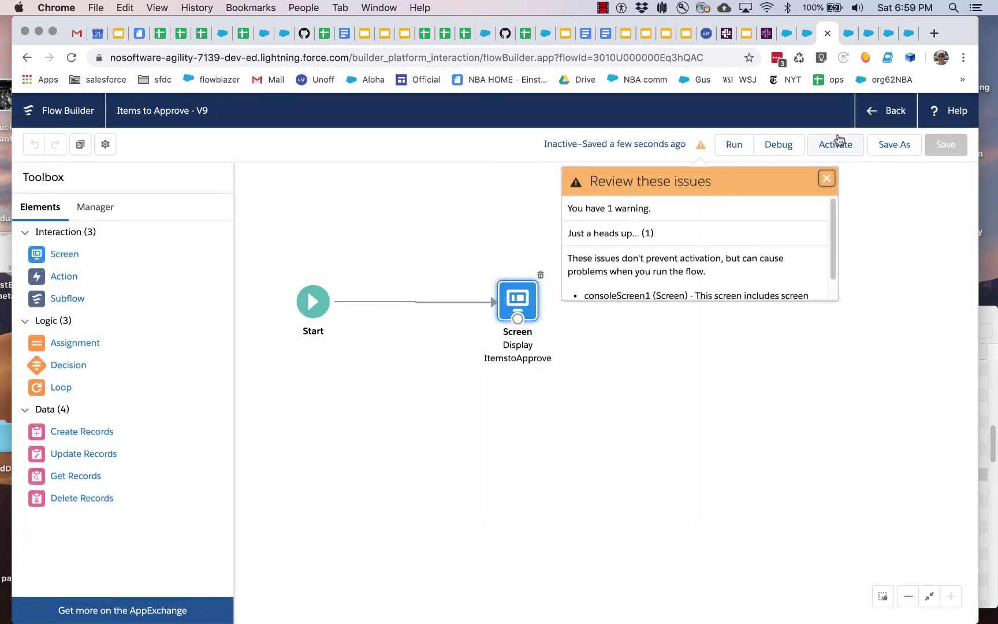
# - Switch to the User Record Page in Lightning App Builder and check which flow its Flow component uses
pyautogui.click(886, 35)
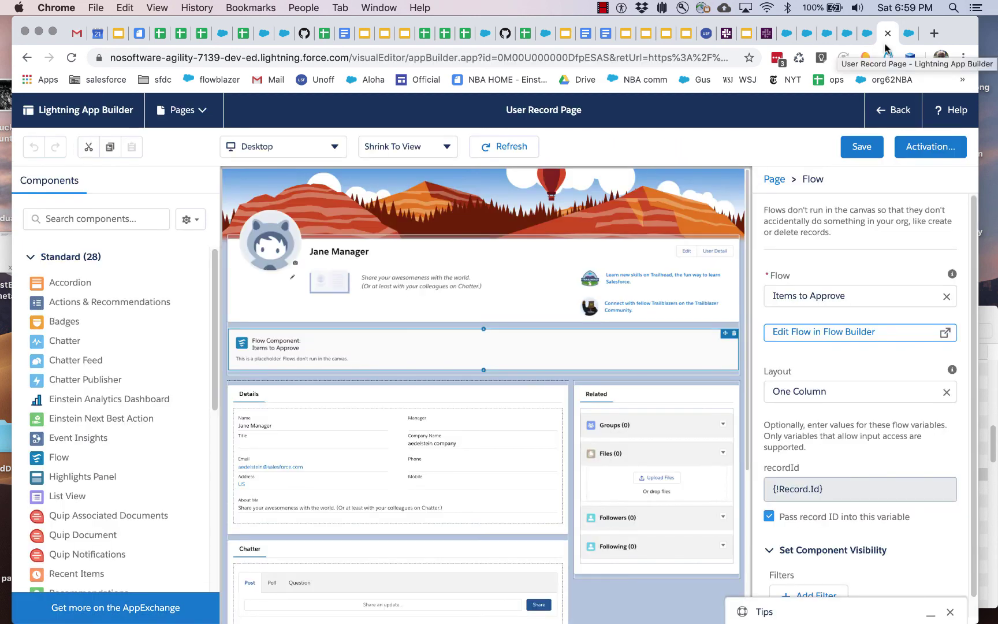
pyautogui.click(524, 344)
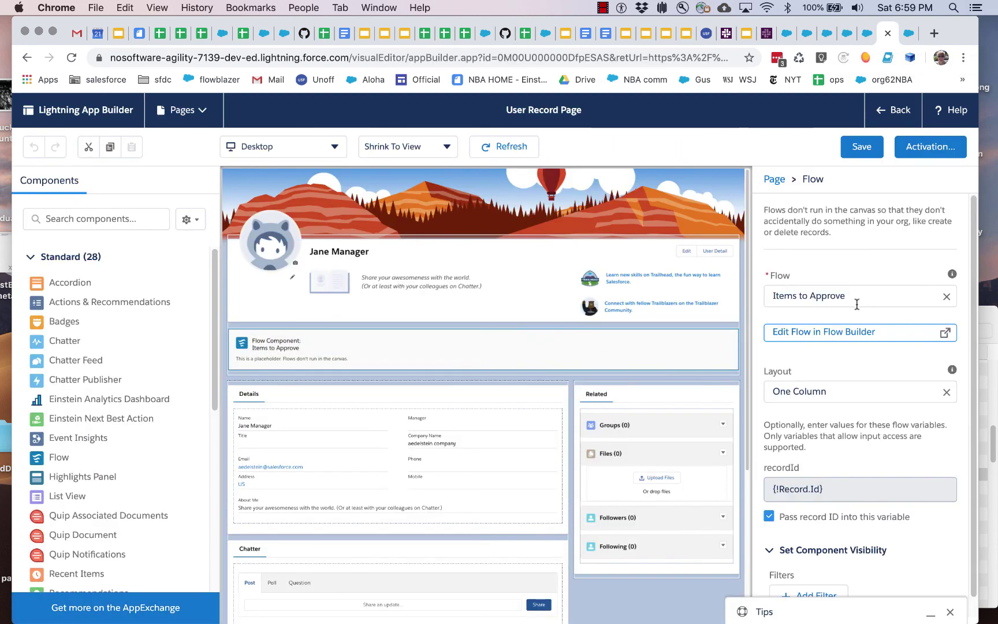
pyautogui.click(854, 296)
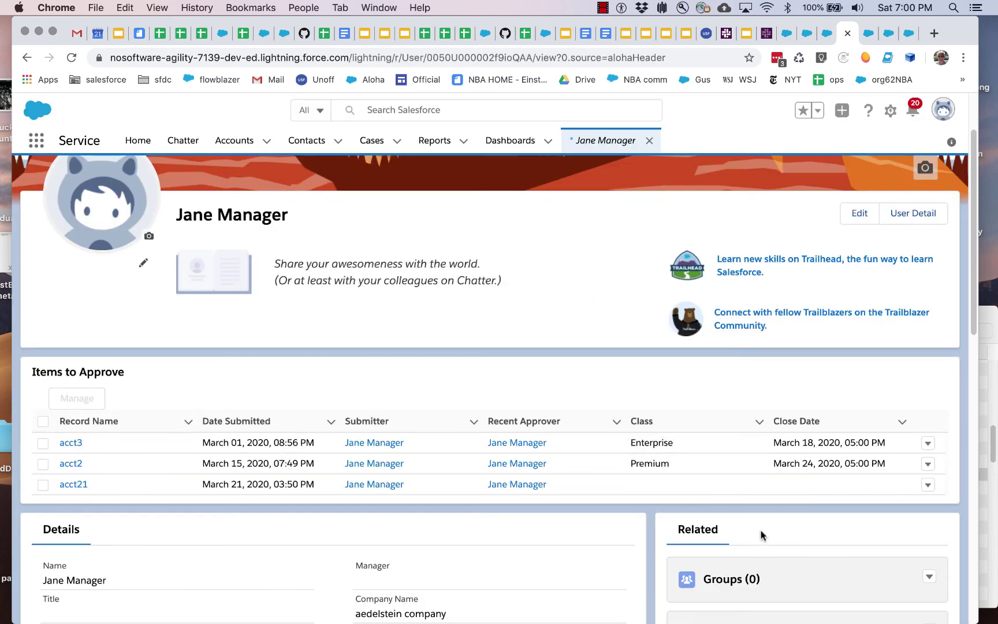
# - Open the row actions for acct3 in the user page's Items to Approve list, examine the available actions, and close them
pyautogui.click(927, 443)
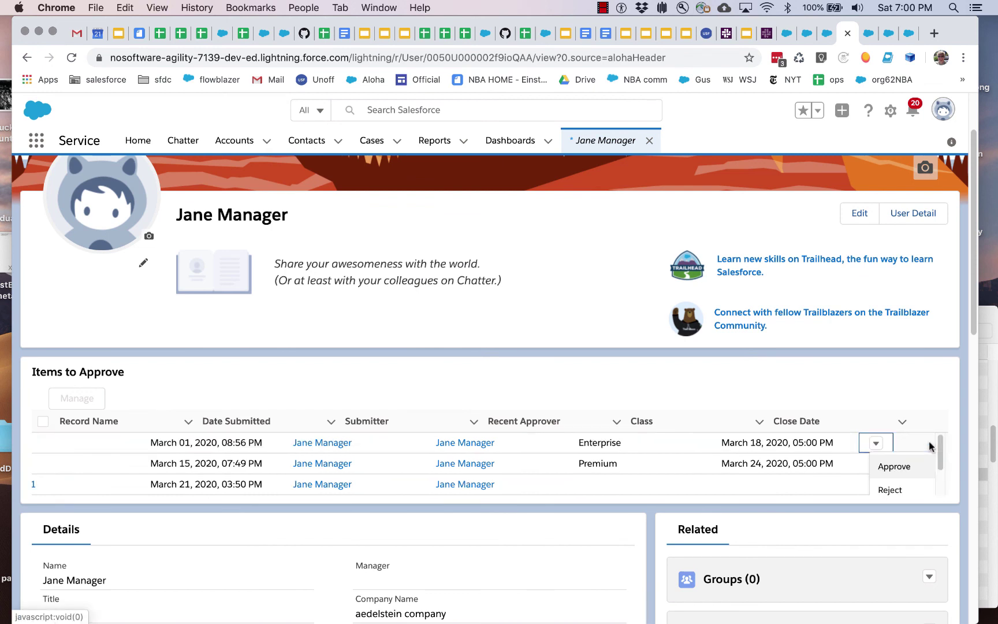
pyautogui.scroll(-2, 910, 477)
pyautogui.scroll(1, 911, 477)
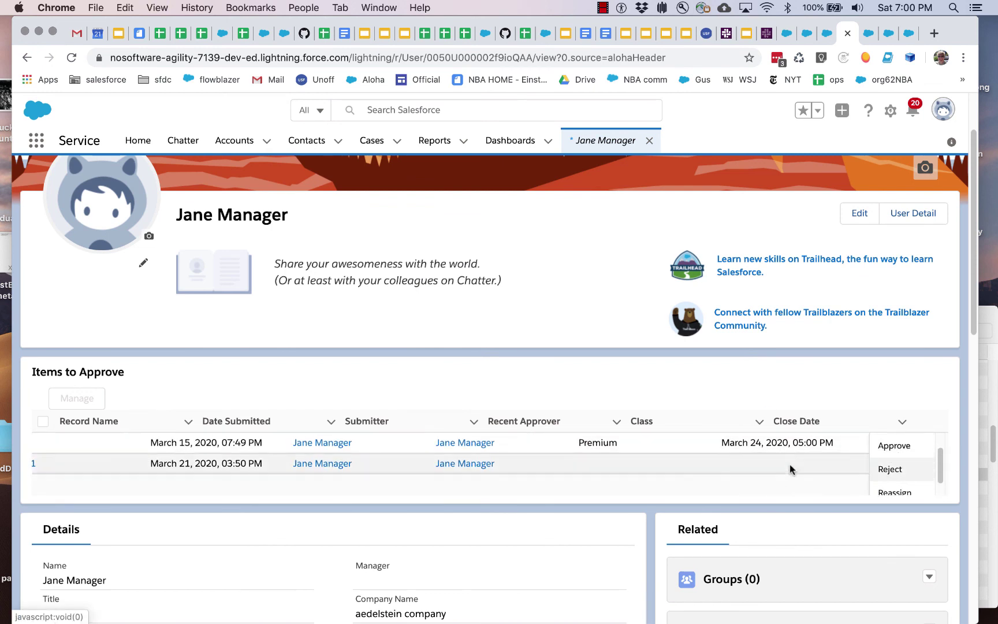
pyautogui.scroll(-1, 898, 476)
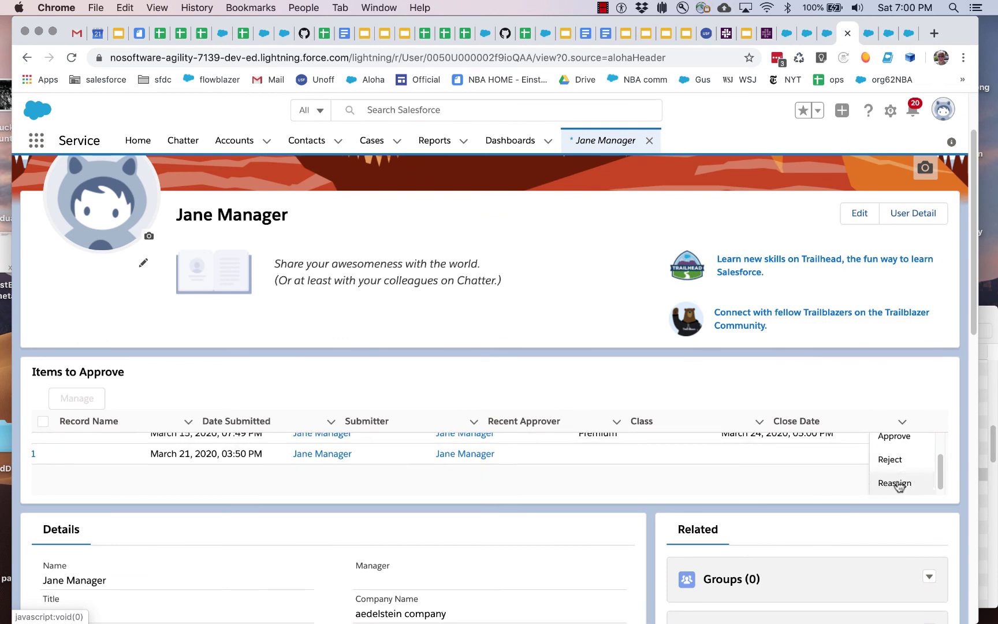
pyautogui.scroll(1, 892, 459)
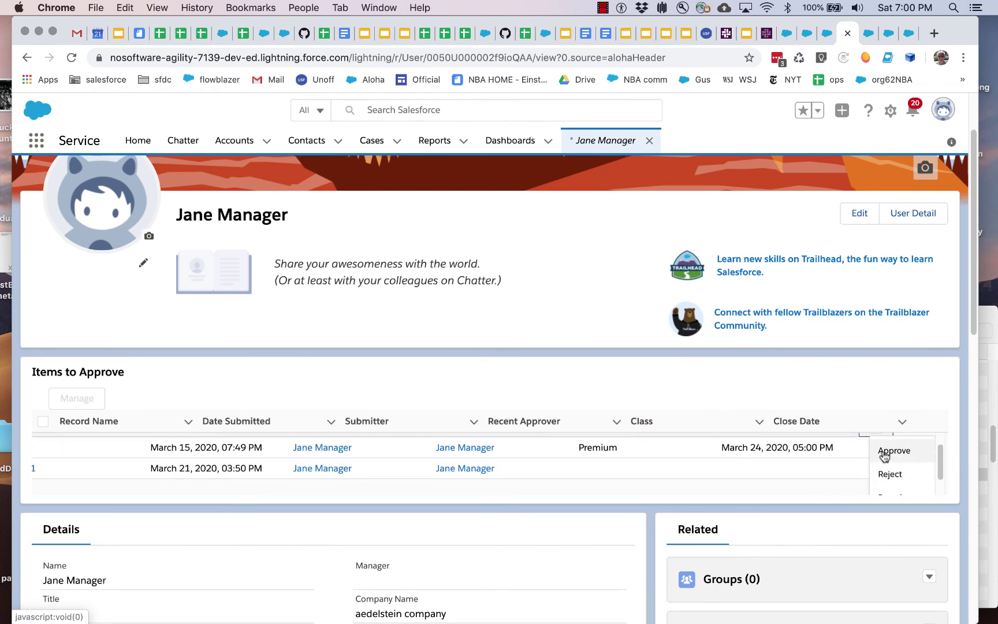
pyautogui.scroll(-1, 887, 469)
pyautogui.scroll(2, 900, 462)
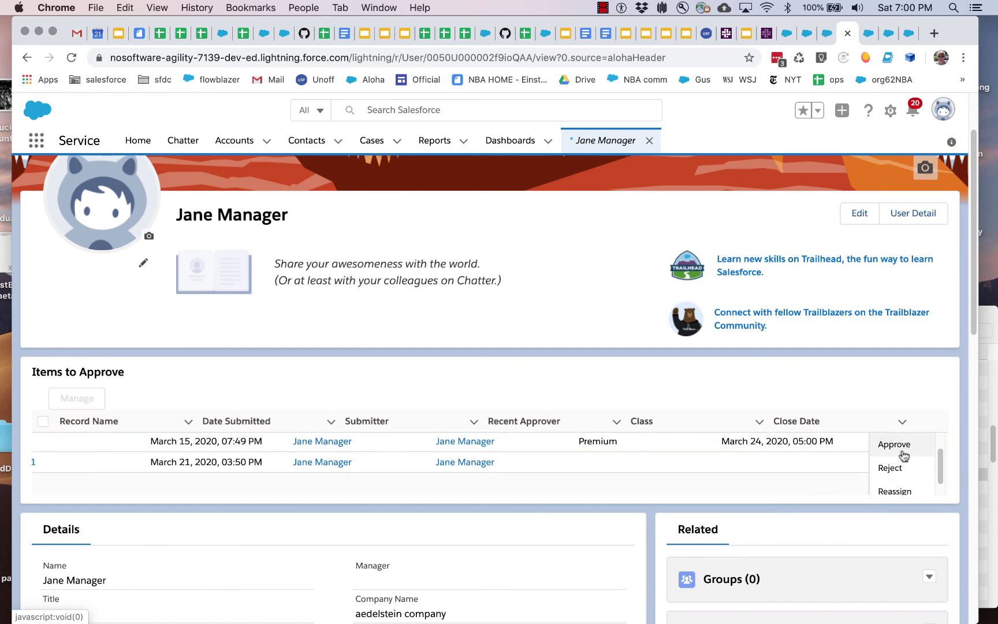
pyautogui.scroll(-1, 900, 470)
pyautogui.click(682, 387)
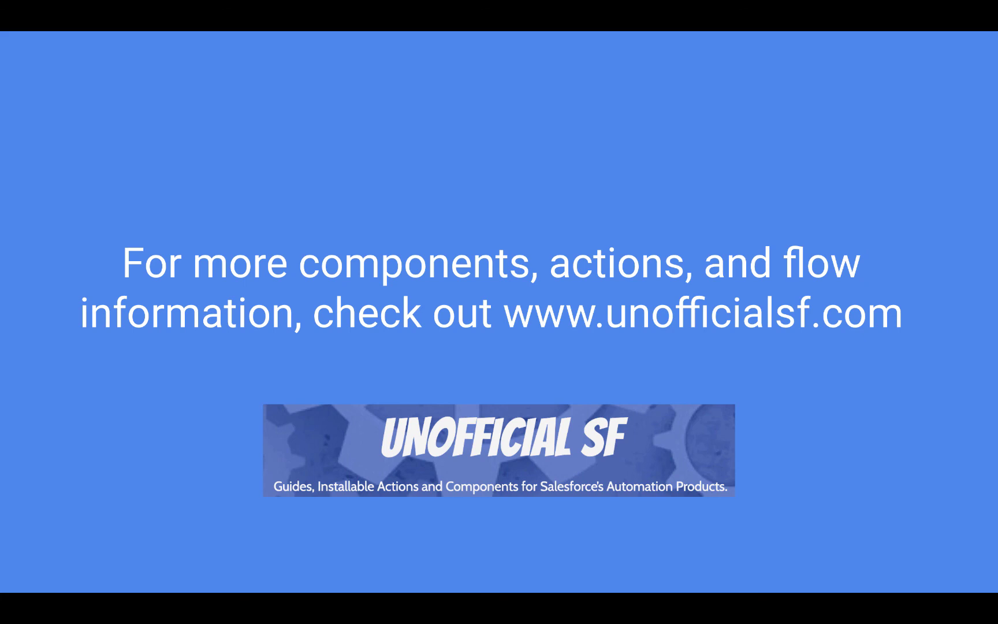
pyautogui.press('Escape')
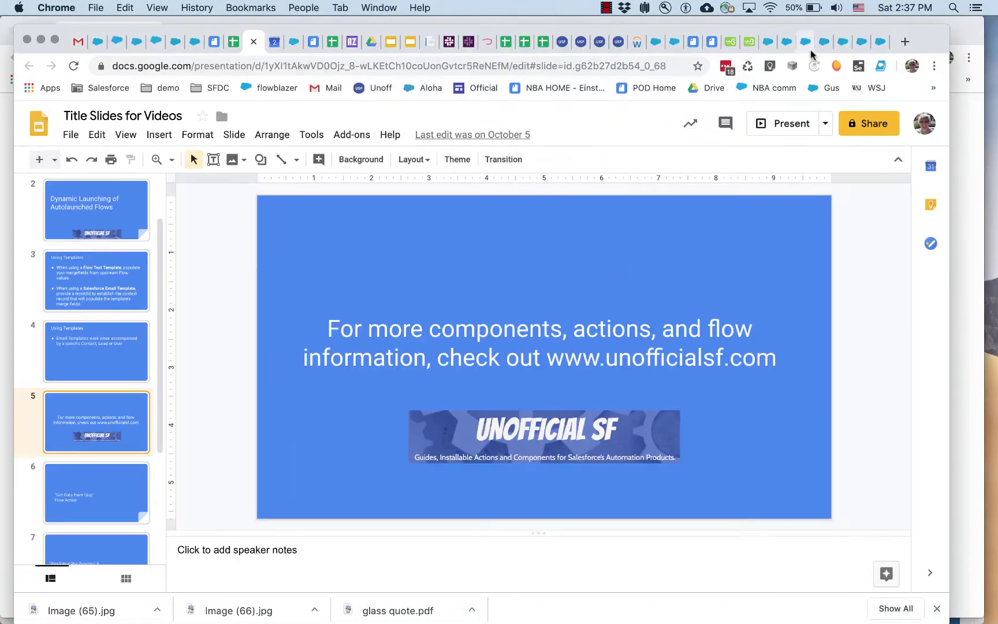